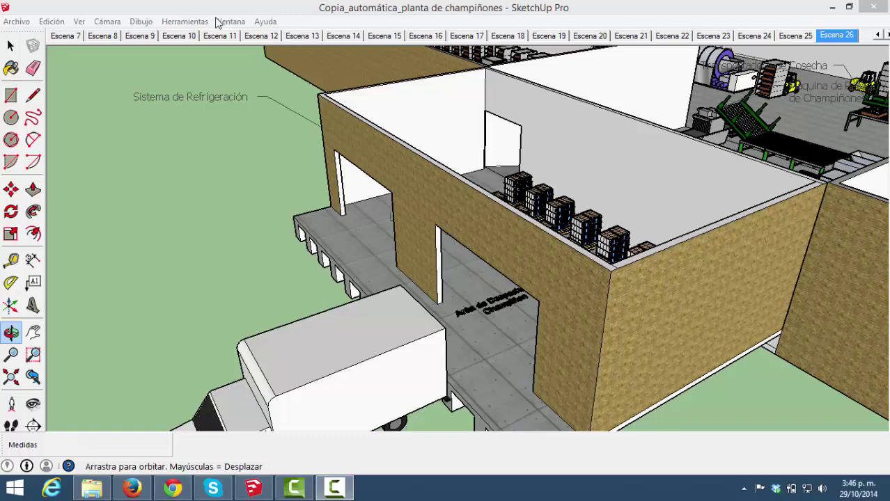
- Check the OpenGL preferences, toggling hardware acceleration off and back on, then reconfirm them
{"action": "left_click", "coordinate": [225, 23]}
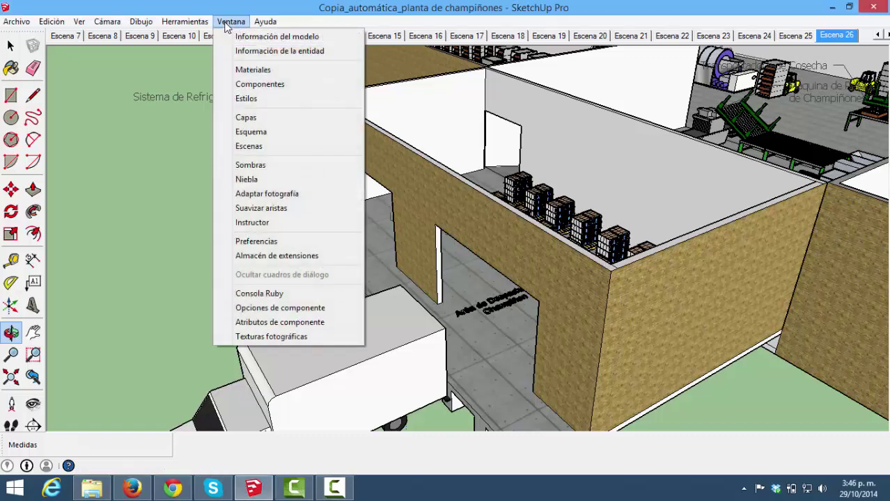
{"action": "left_click", "coordinate": [281, 242]}
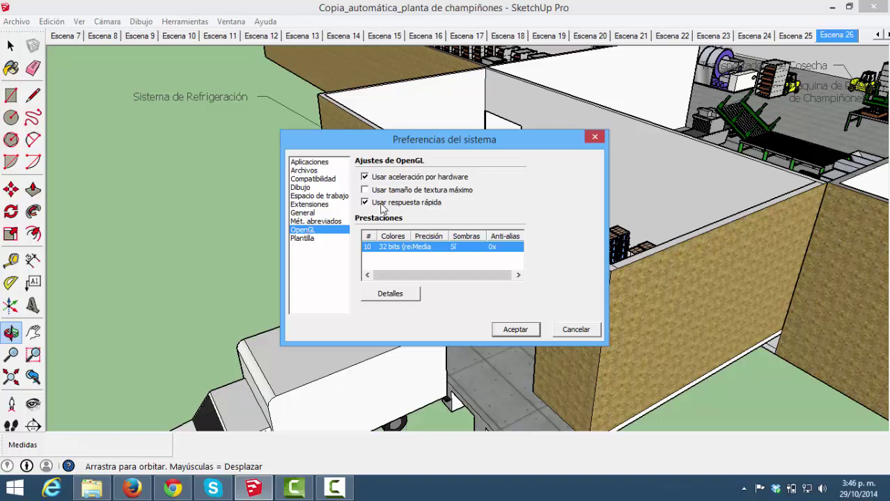
{"action": "left_click", "coordinate": [365, 177]}
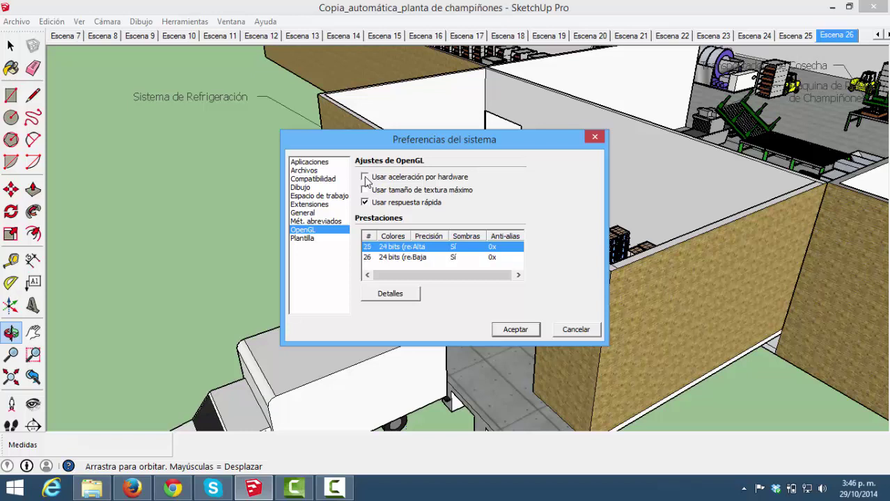
{"action": "left_click", "coordinate": [366, 178]}
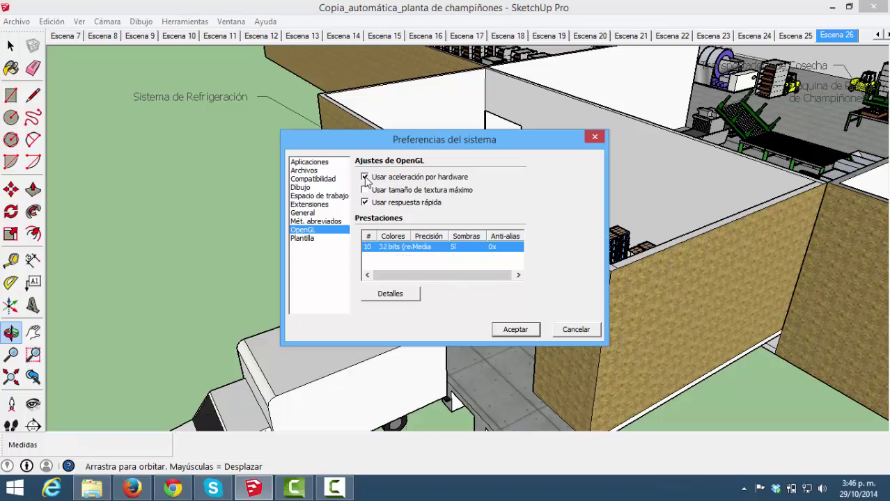
{"action": "left_click", "coordinate": [524, 333]}
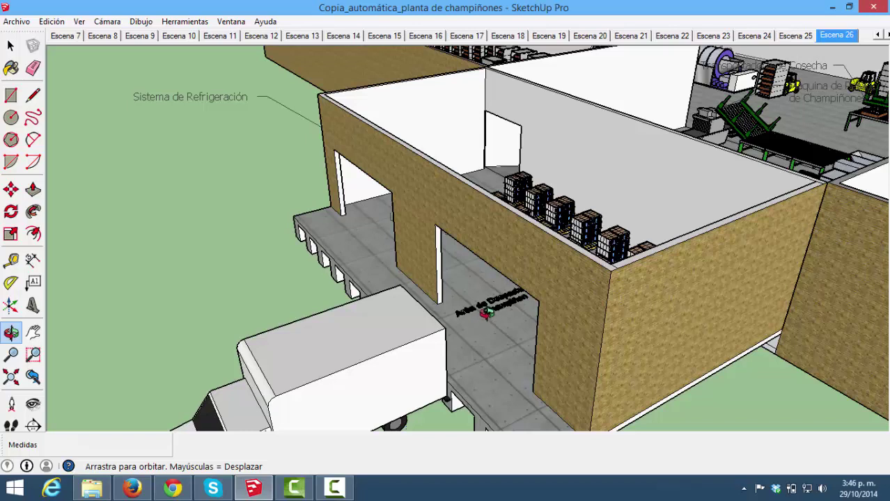
{"action": "left_click", "coordinate": [229, 23]}
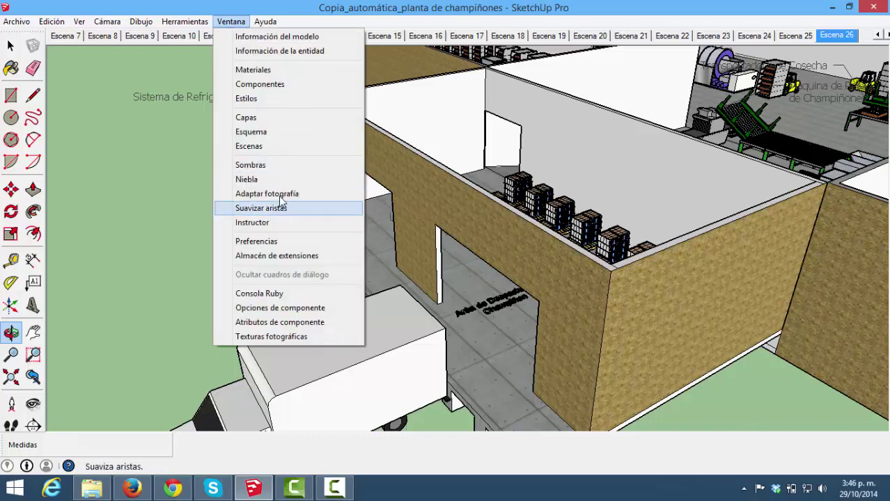
{"action": "left_click", "coordinate": [273, 241]}
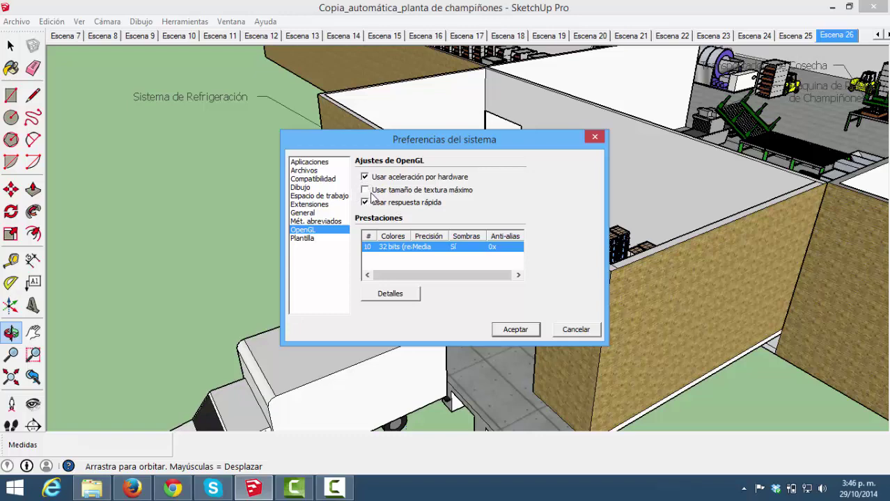
{"action": "left_click", "coordinate": [505, 333]}
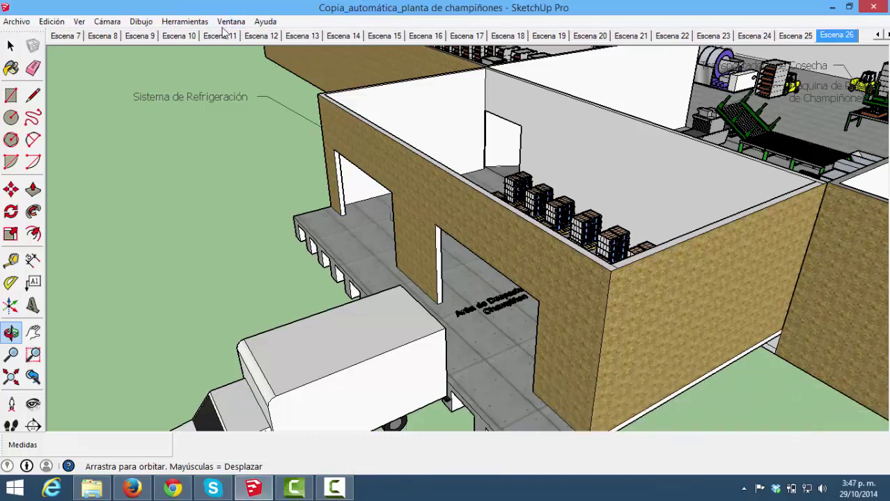
- Review the model statistics in Model Info and enable texture anti-aliasing
{"action": "left_click", "coordinate": [229, 22]}
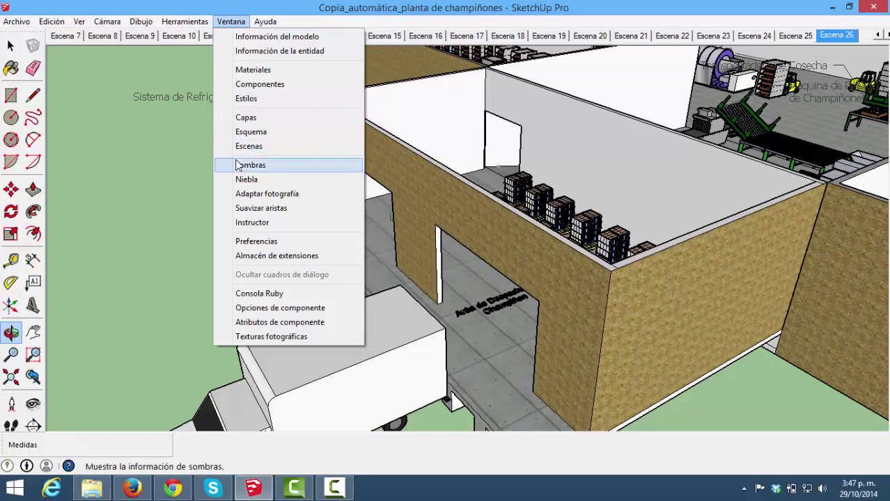
{"action": "left_click", "coordinate": [248, 42]}
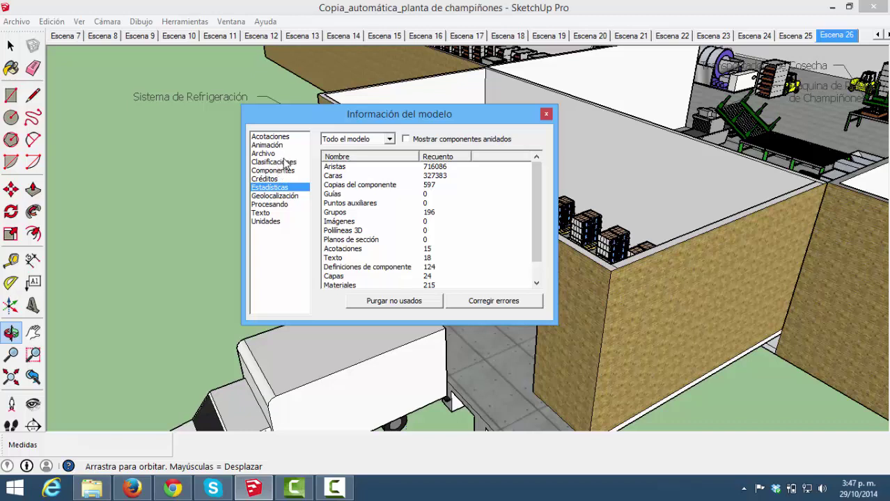
{"action": "left_click", "coordinate": [335, 490]}
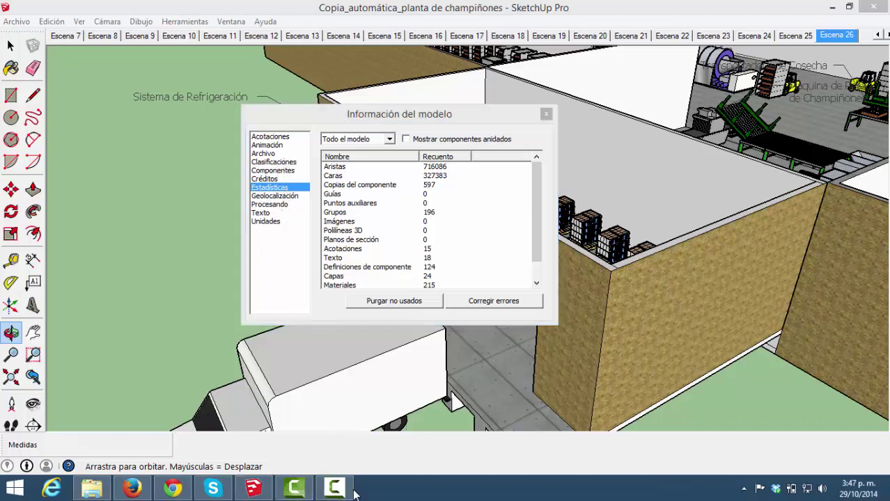
{"action": "left_click", "coordinate": [269, 205]}
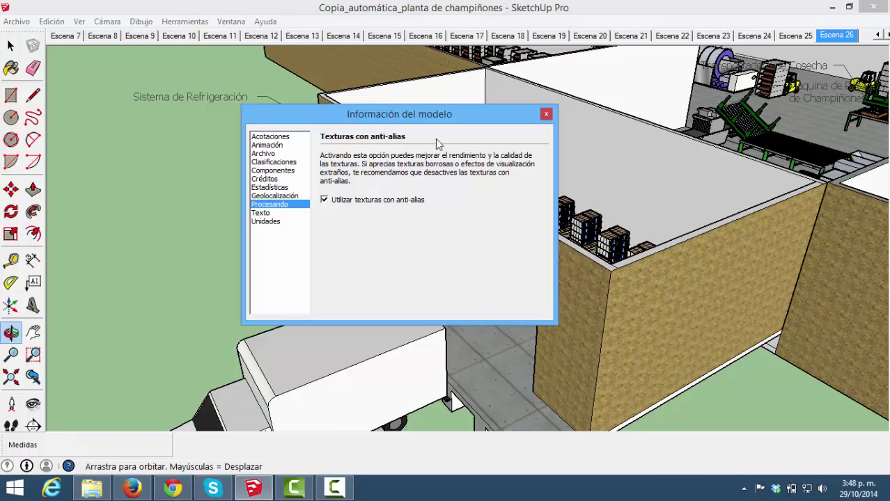
{"action": "left_click", "coordinate": [546, 114]}
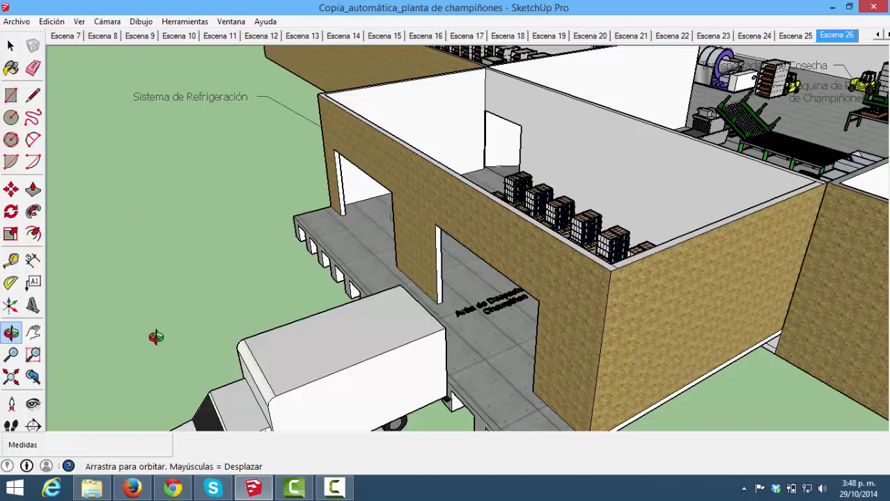
- Return to the model and bring up the Ventana menu again
{"action": "left_click", "coordinate": [334, 487]}
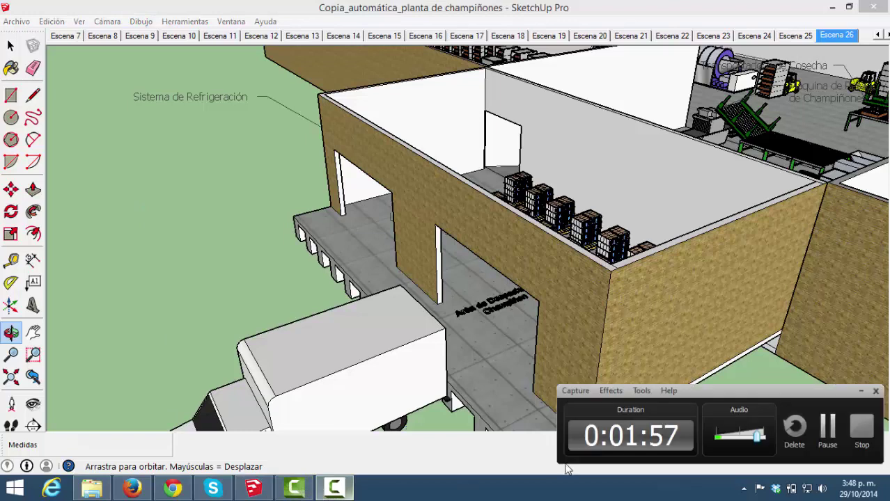
{"action": "left_click", "coordinate": [826, 426]}
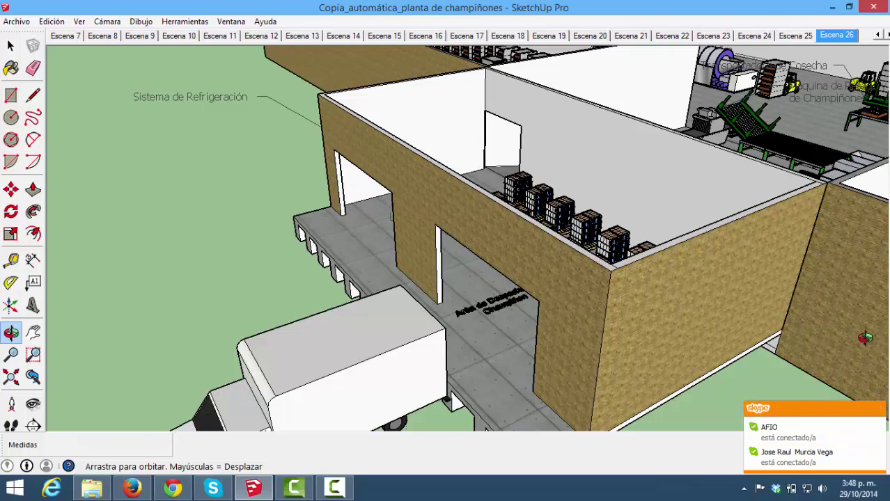
{"action": "left_click", "coordinate": [237, 22]}
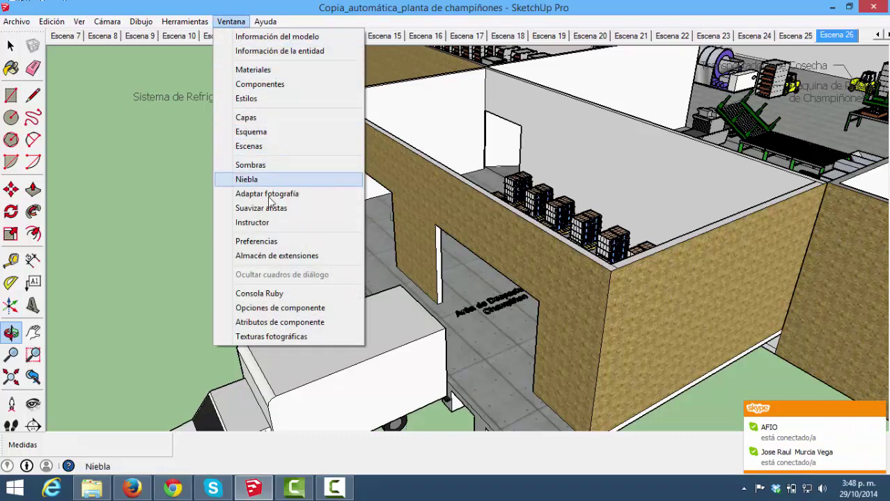
- In Estilos > Edición > Cara, set the face style to 'Visualizar en modo alambre'
{"action": "left_click", "coordinate": [278, 99]}
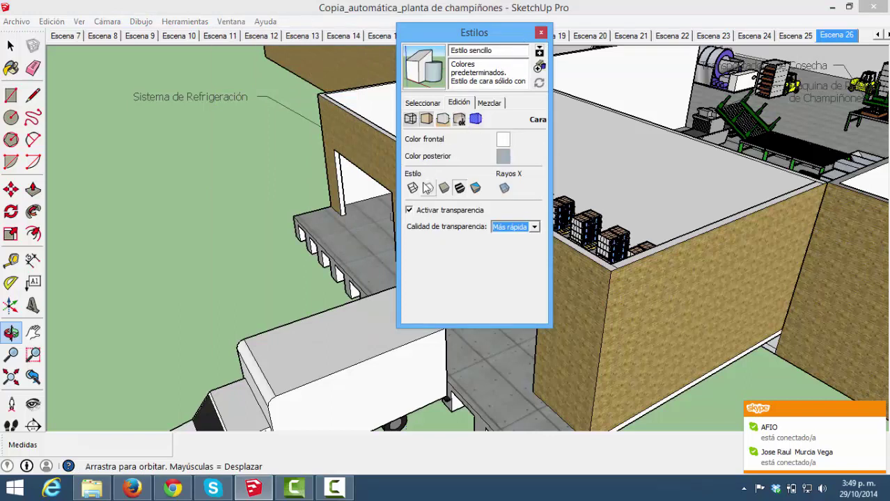
{"action": "left_click", "coordinate": [459, 106]}
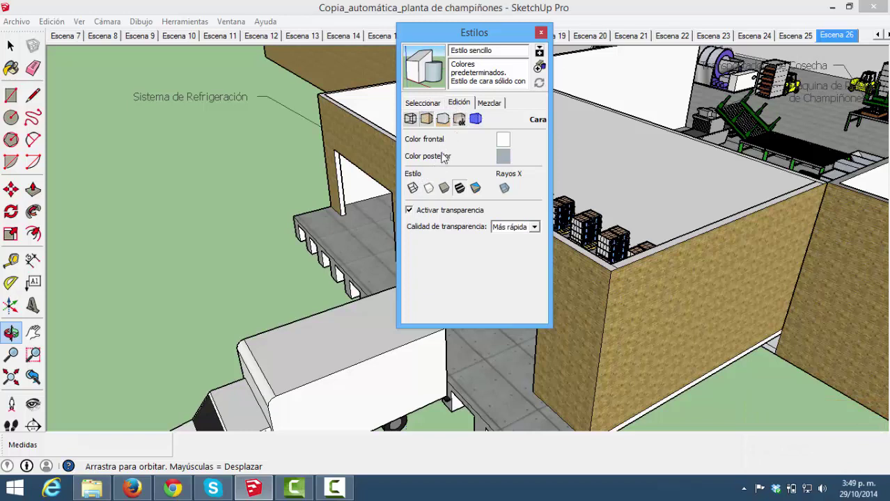
{"action": "left_click", "coordinate": [415, 195]}
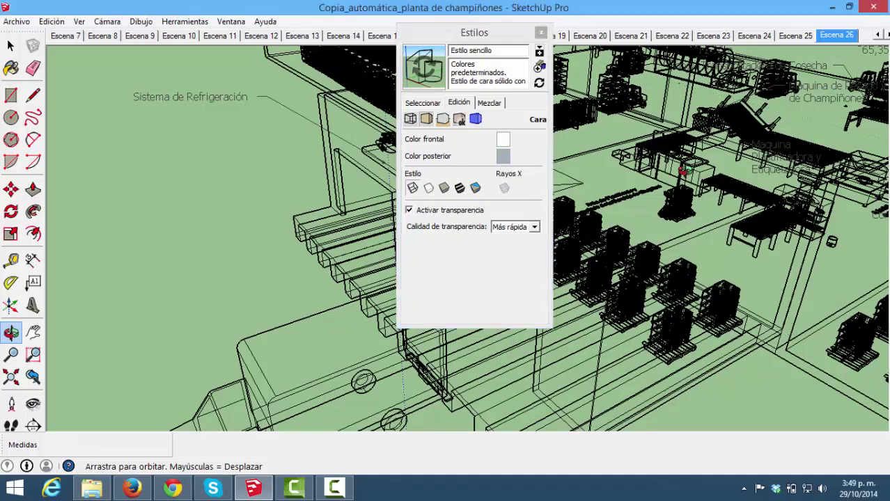
- Orbit the model, apply hidden-line face style, and pan so the machines shift right
{"action": "mouse_move", "coordinate": [503, 175]}
{"action": "left_mouse_down"}
{"action": "mouse_move", "coordinate": [398, 298]}
{"action": "mouse_move", "coordinate": [349, 340]}
{"action": "mouse_move", "coordinate": [278, 314]}
{"action": "mouse_move", "coordinate": [249, 314]}
{"action": "mouse_move", "coordinate": [296, 354]}
{"action": "mouse_move", "coordinate": [364, 284]}
{"action": "mouse_move", "coordinate": [404, 307]}
{"action": "mouse_move", "coordinate": [425, 295]}
{"action": "mouse_move", "coordinate": [418, 278]}
{"action": "mouse_move", "coordinate": [422, 298]}
{"action": "mouse_move", "coordinate": [402, 309]}
{"action": "left_mouse_up"}
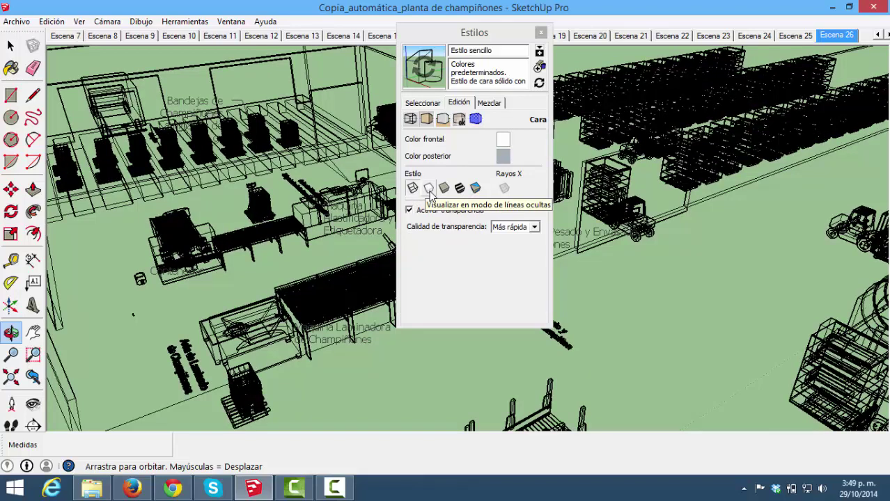
{"action": "left_click", "coordinate": [429, 188]}
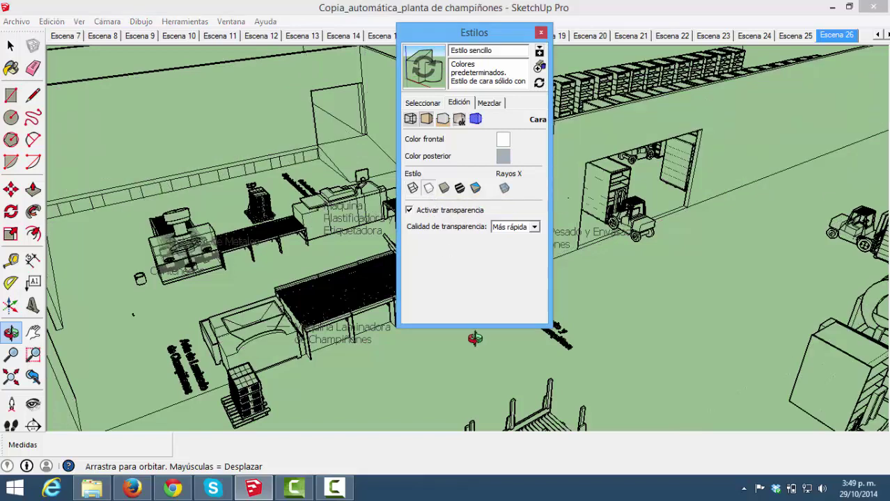
{"action": "left_click", "coordinate": [34, 335]}
{"action": "left_click_drag", "start_coordinate": [142, 277], "coordinate": [725, 164]}
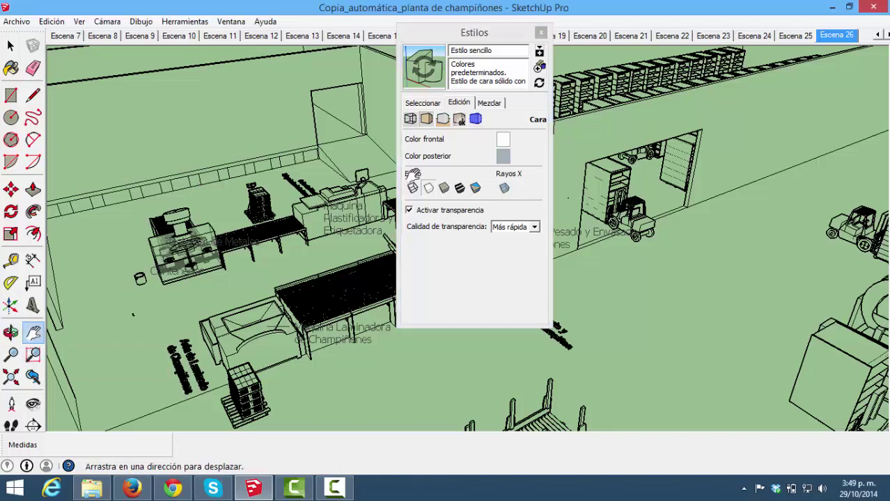